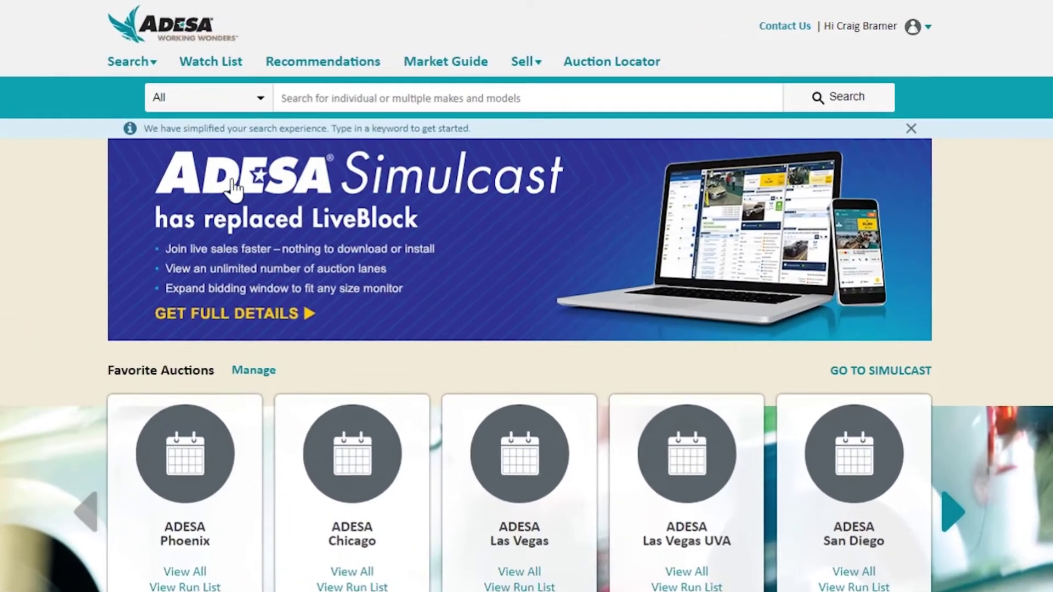
Step: Open the home page keyword search to show examples like 'Cadillac Escalade 2016 black'
{"action": "left_click", "coordinate": [330, 99]}
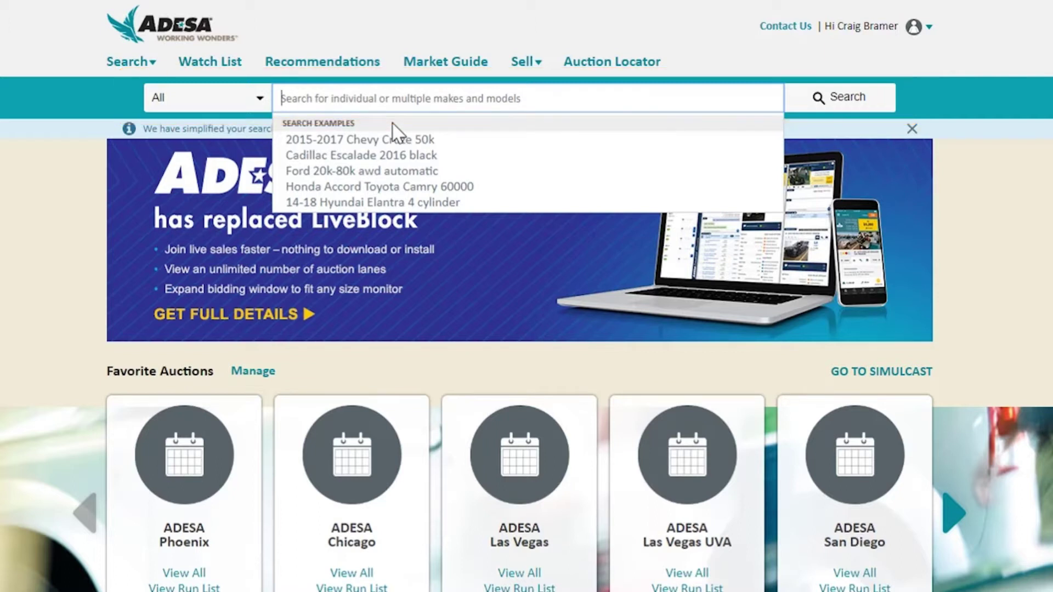
Step: Run a keyword search for '2015-2017 chevy cruze' to open the Search Results page
{"action": "type", "text": "2-"}
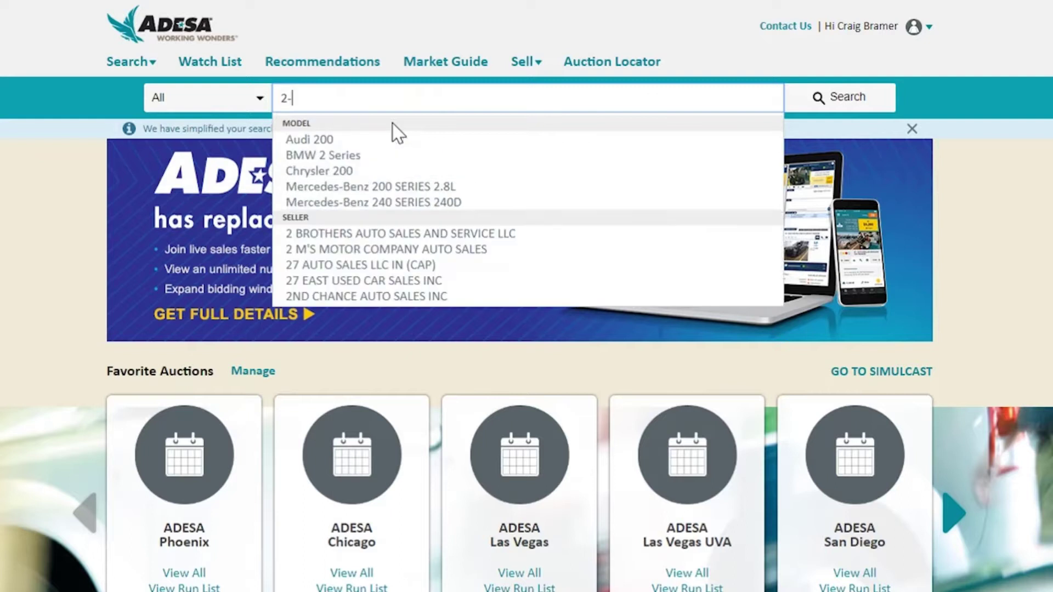
{"action": "key", "text": "BackSpace"}
{"action": "type", "text": "015-"}
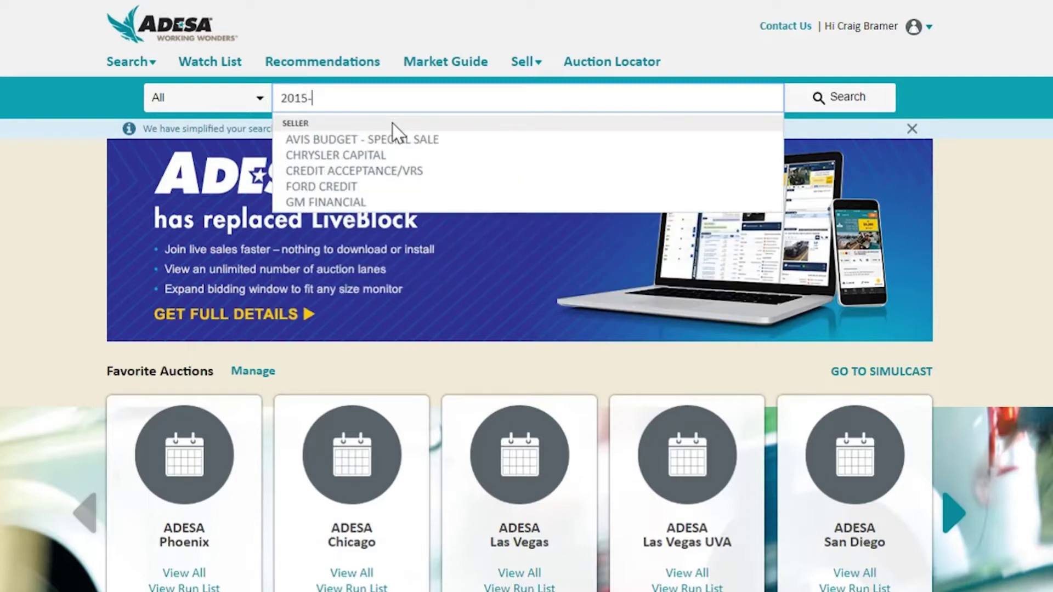
{"action": "type", "text": "2017"}
{"action": "key", "text": "Return"}
{"action": "type", "text": "7 f"}
{"action": "key", "text": "BackSpace"}
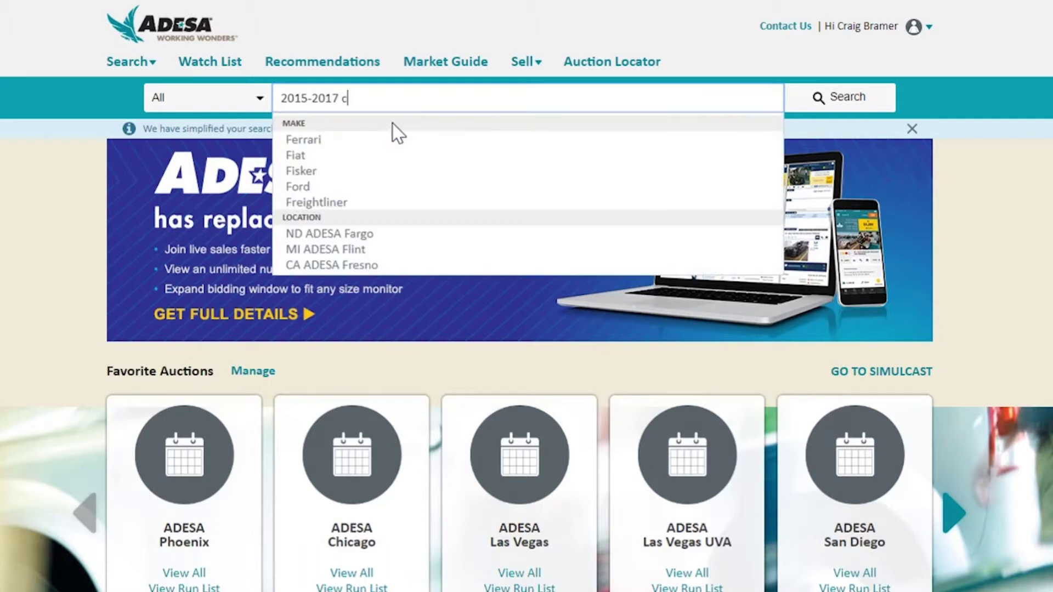
{"action": "type", "text": "chevy cruze"}
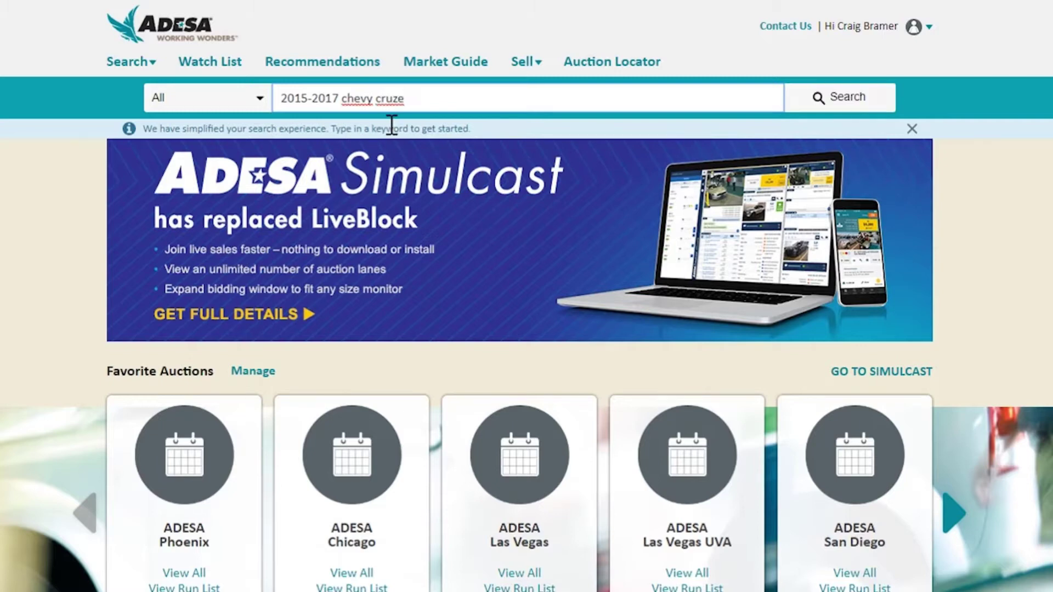
{"action": "key", "text": "Return"}
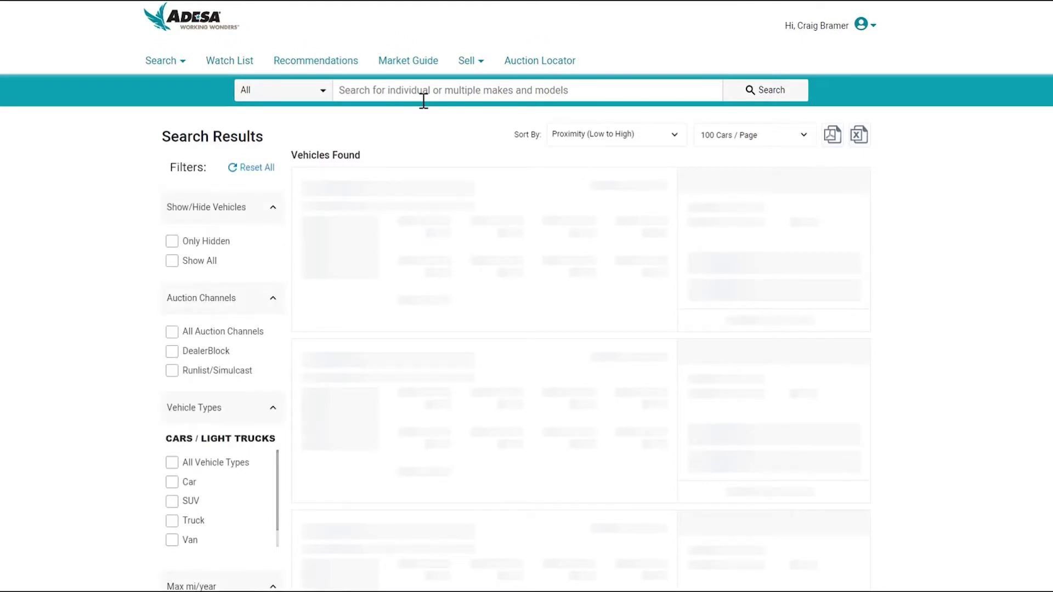
{"action": "scroll", "coordinate": [424, 219], "scroll_direction": "down", "scroll_amount": 10}
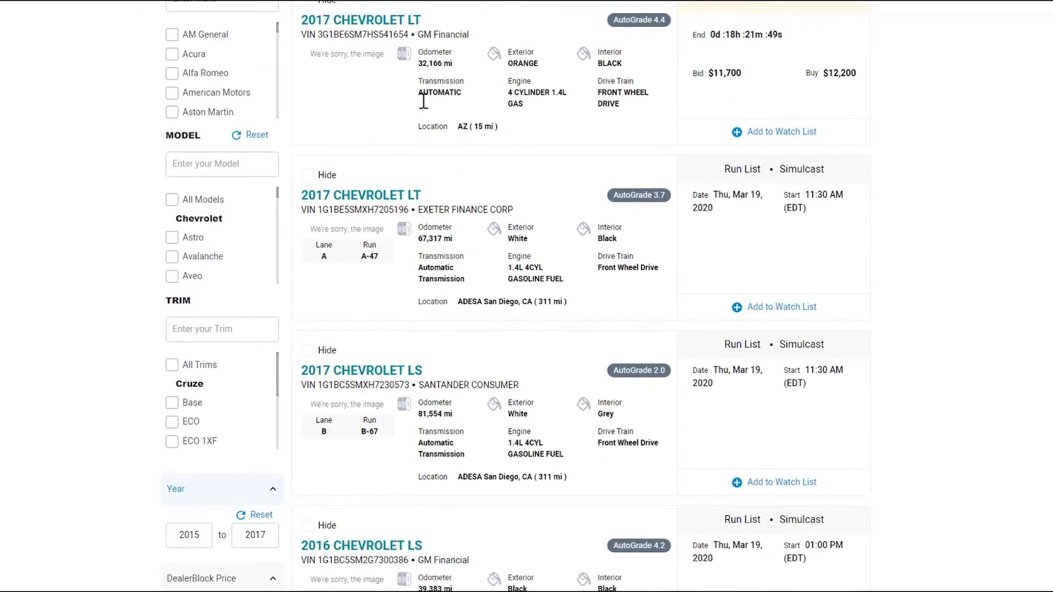
{"action": "scroll", "coordinate": [851, 401], "scroll_direction": "up", "scroll_amount": 15}
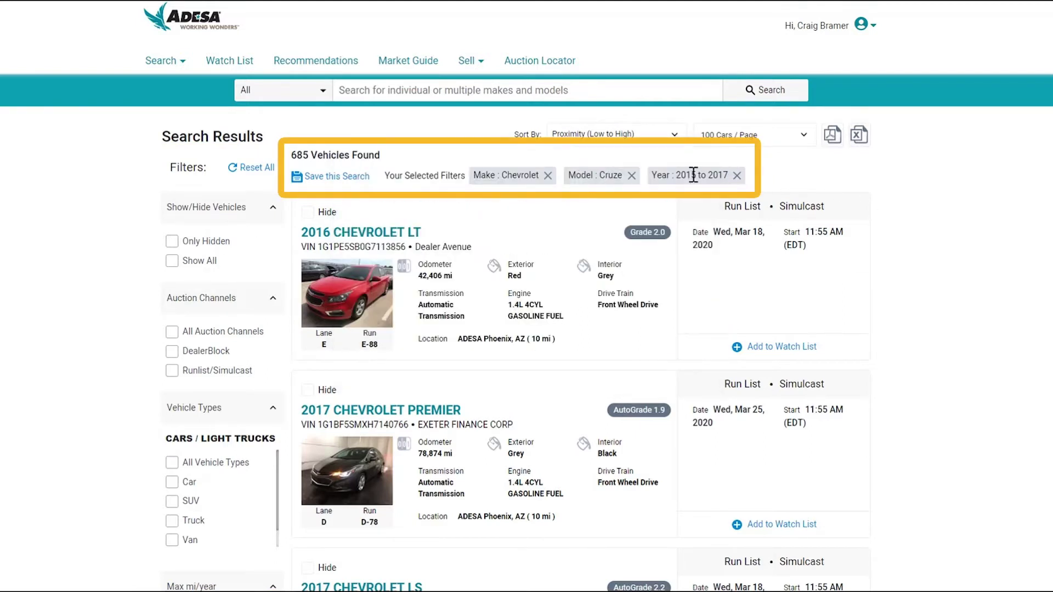
{"action": "scroll", "coordinate": [133, 430], "scroll_direction": "down", "scroll_amount": 9}
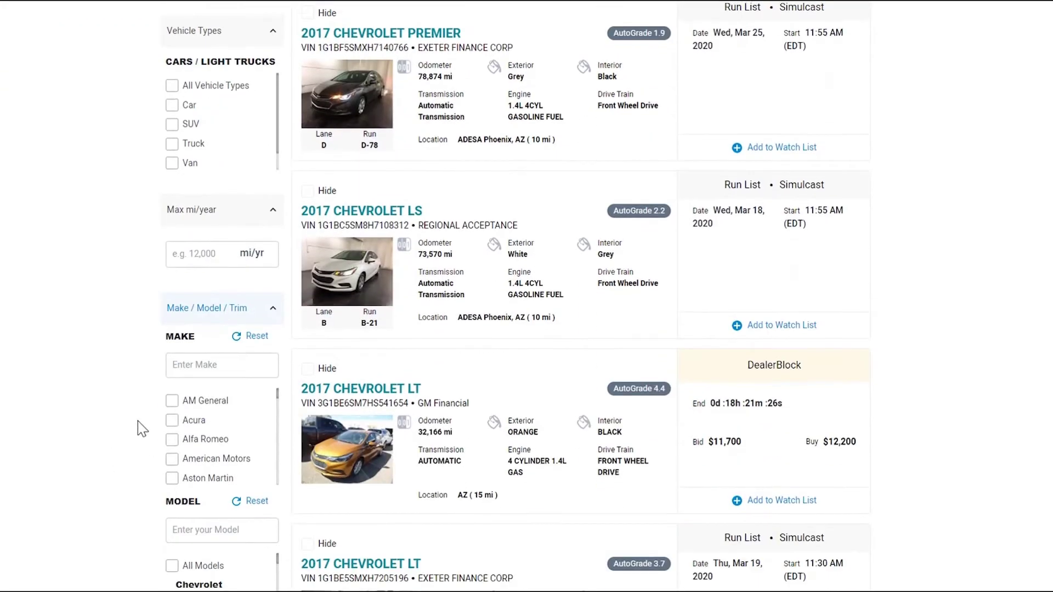
Step: Apply the Proximity filter 'Up to 250 mi' from ZIP 85204, leaving 4 Cruze results
{"action": "scroll", "coordinate": [141, 428], "scroll_direction": "down", "scroll_amount": 20}
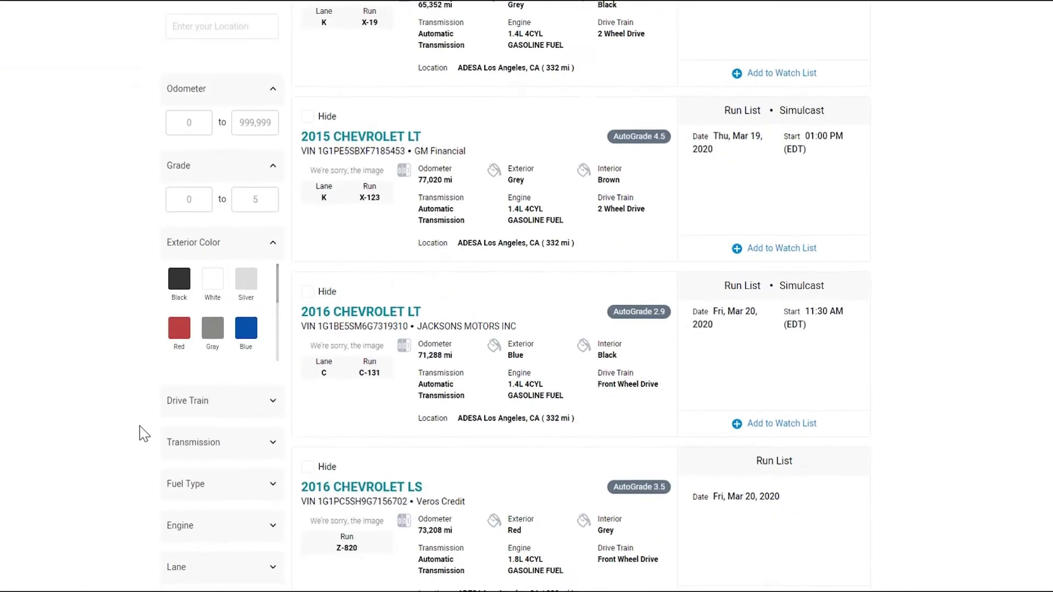
{"action": "scroll", "coordinate": [141, 432], "scroll_direction": "down", "scroll_amount": 2}
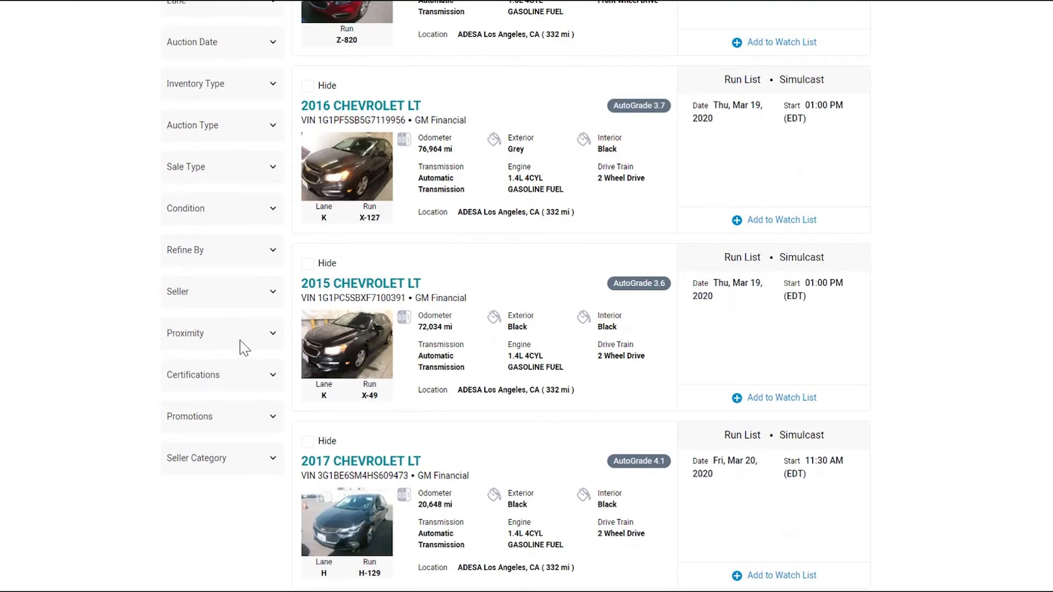
{"action": "left_click", "coordinate": [241, 343]}
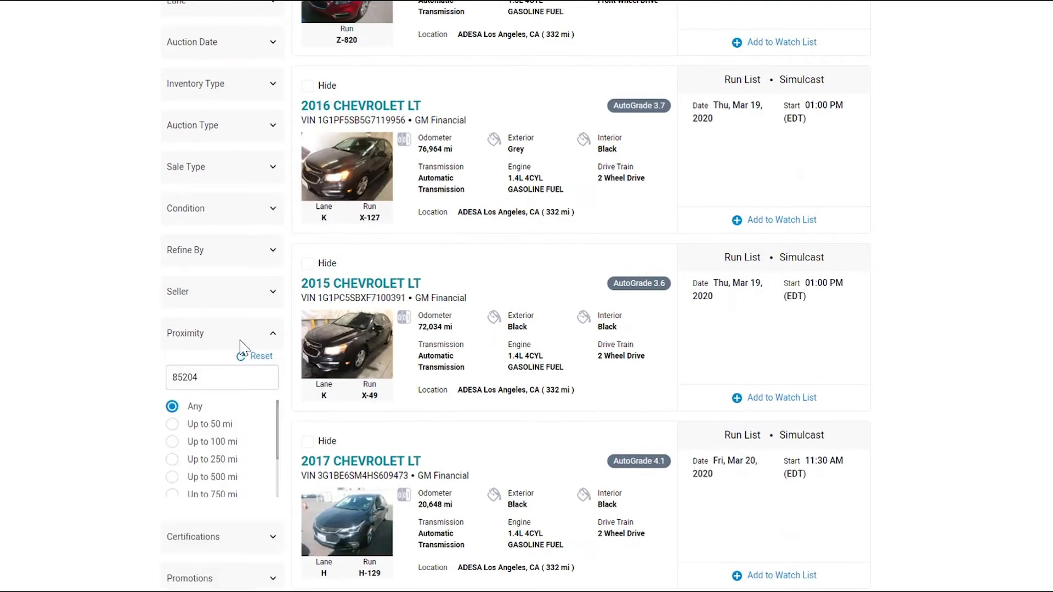
{"action": "left_click", "coordinate": [172, 461]}
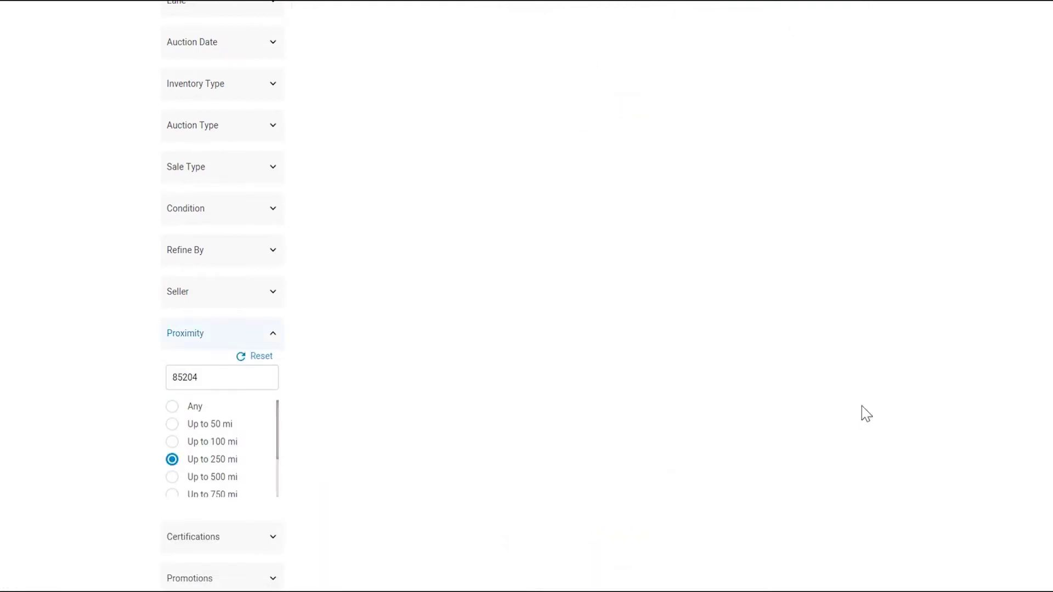
{"action": "scroll", "coordinate": [527, 296], "scroll_direction": "up", "scroll_amount": 10}
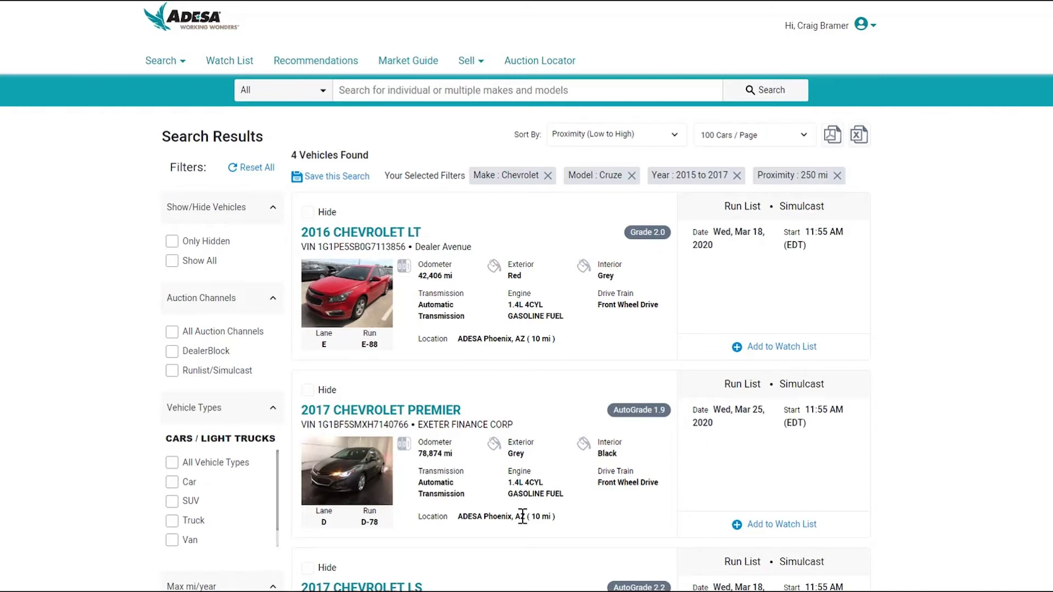
{"action": "scroll", "coordinate": [516, 507], "scroll_direction": "down", "scroll_amount": 1}
{"action": "scroll", "coordinate": [510, 464], "scroll_direction": "down", "scroll_amount": 3}
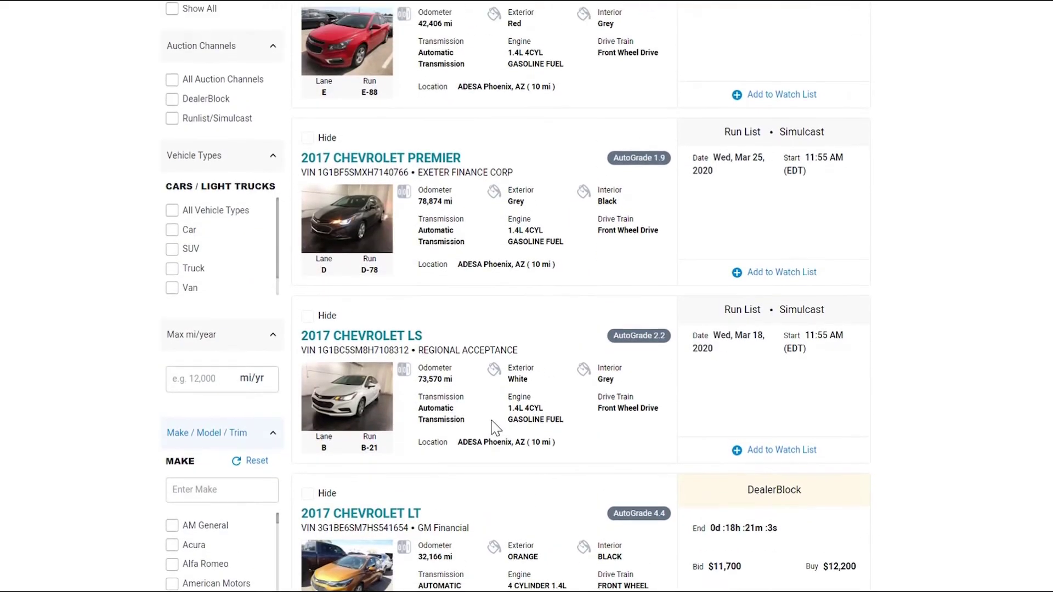
{"action": "scroll", "coordinate": [502, 439], "scroll_direction": "down", "scroll_amount": 3}
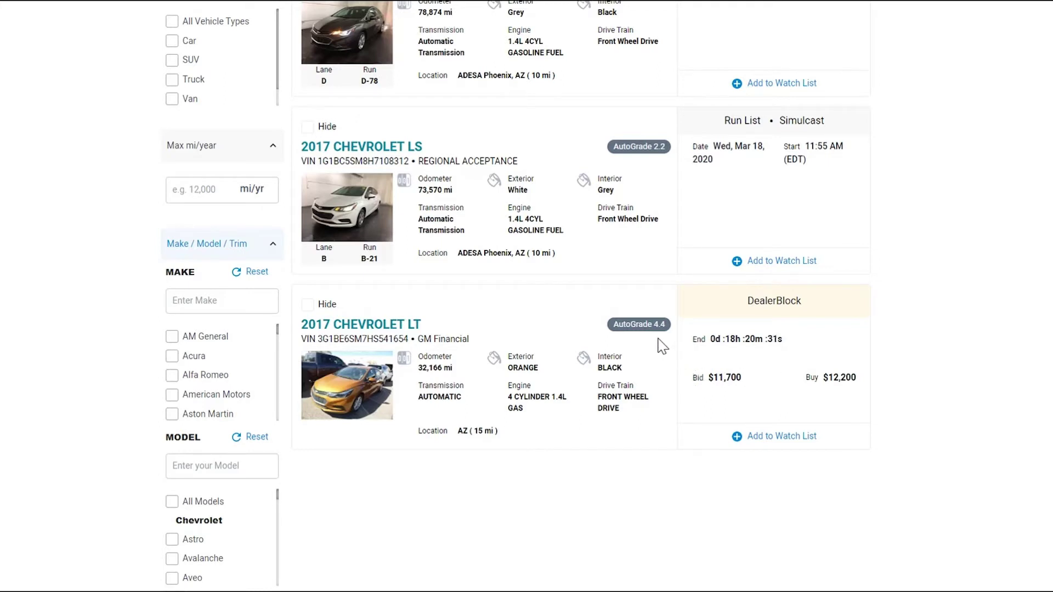
{"action": "scroll", "coordinate": [663, 345], "scroll_direction": "up", "scroll_amount": 8}
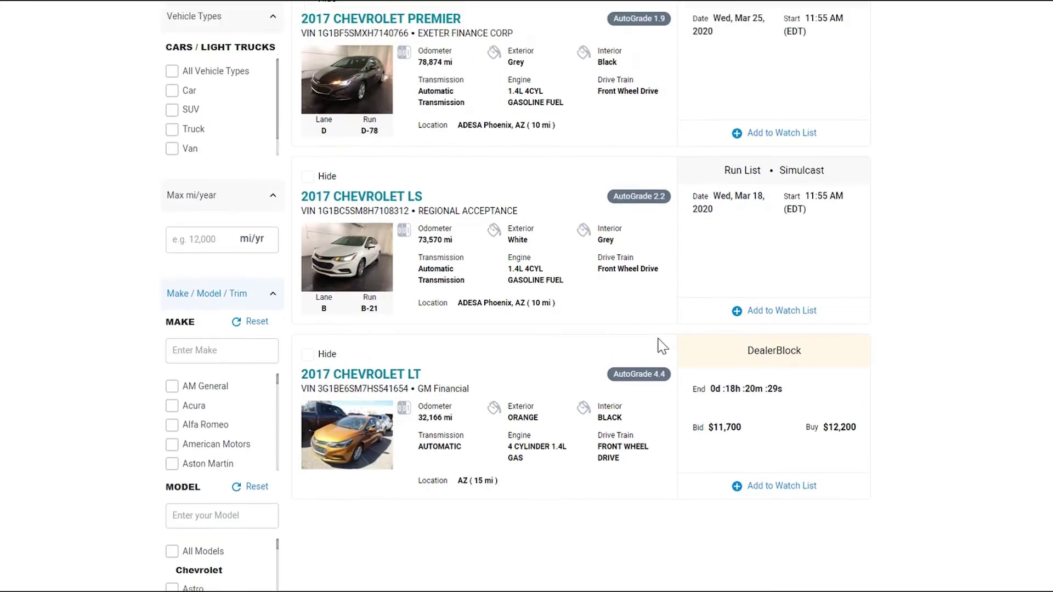
Step: Return home via the ADESA logo and choose Search > Cars/Light Trucks
{"action": "left_click", "coordinate": [198, 28]}
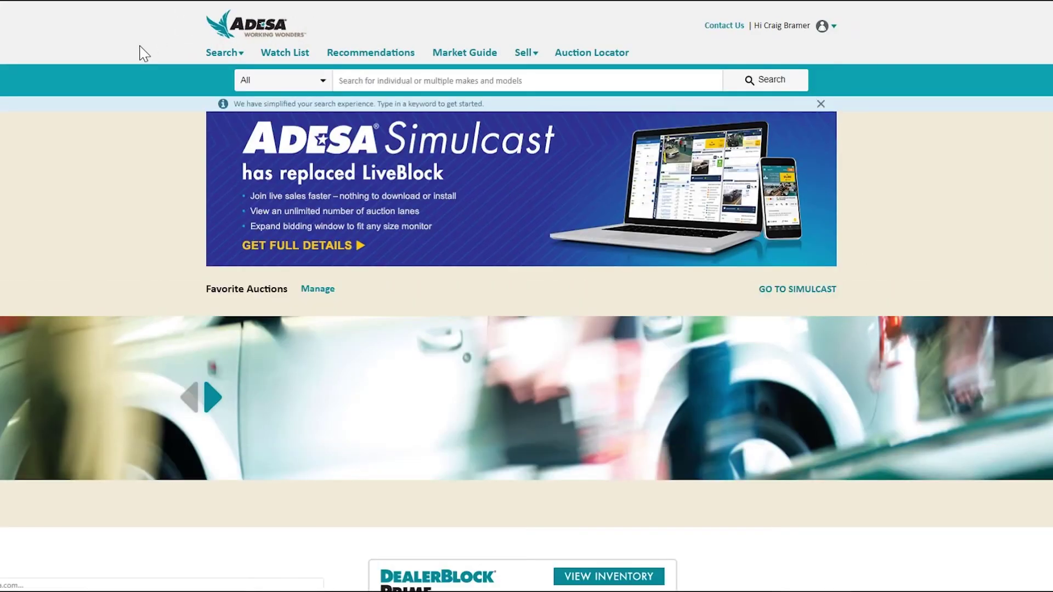
{"action": "left_click", "coordinate": [216, 55]}
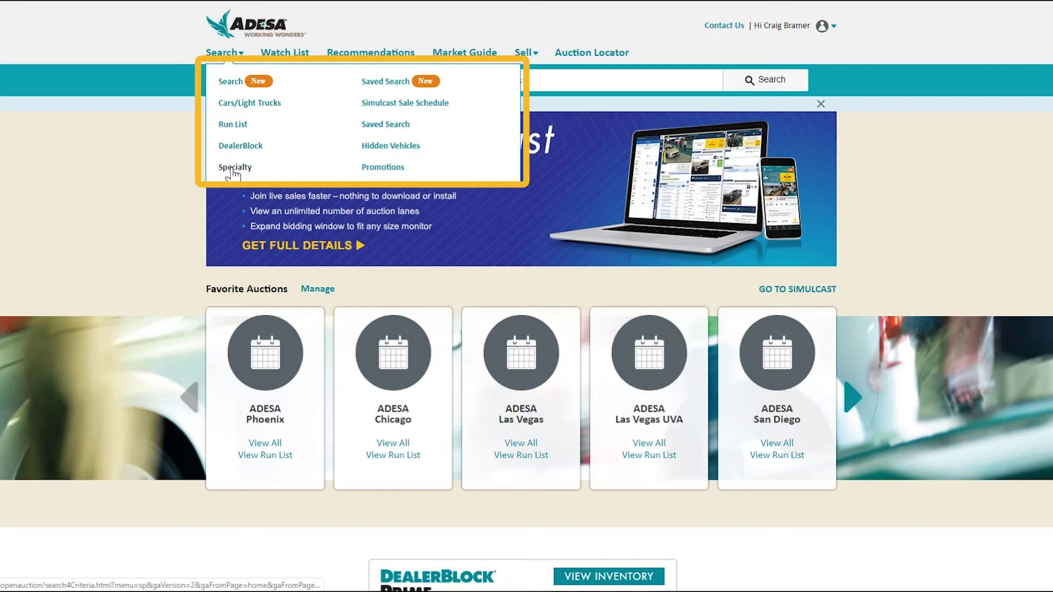
{"action": "left_click", "coordinate": [240, 104]}
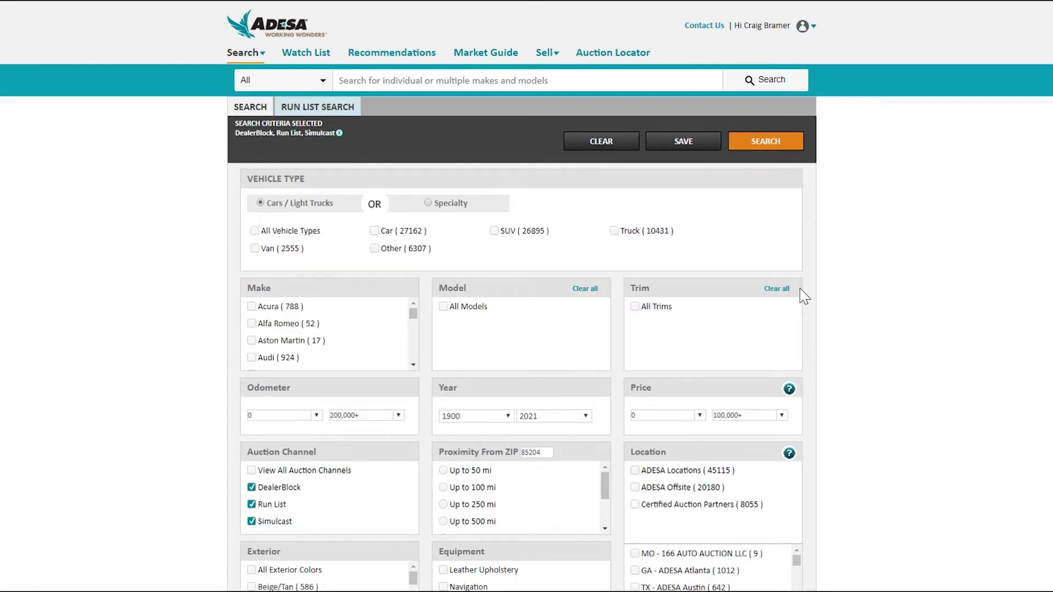
Step: Select Ford as the make and F-150 as the model
{"action": "scroll", "coordinate": [290, 337], "scroll_direction": "down", "scroll_amount": 2}
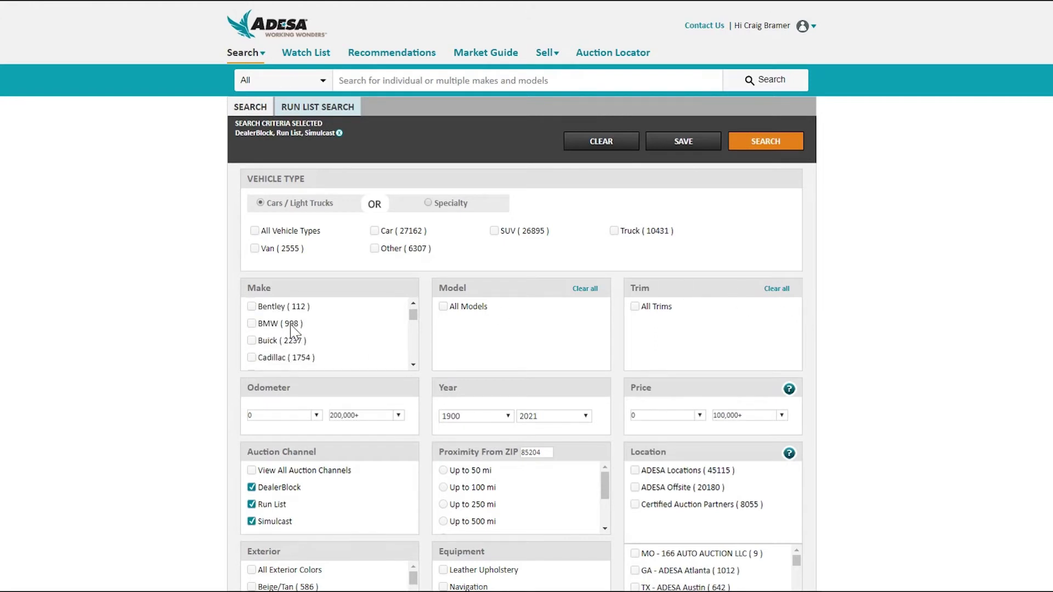
{"action": "scroll", "coordinate": [290, 342], "scroll_direction": "down", "scroll_amount": 2}
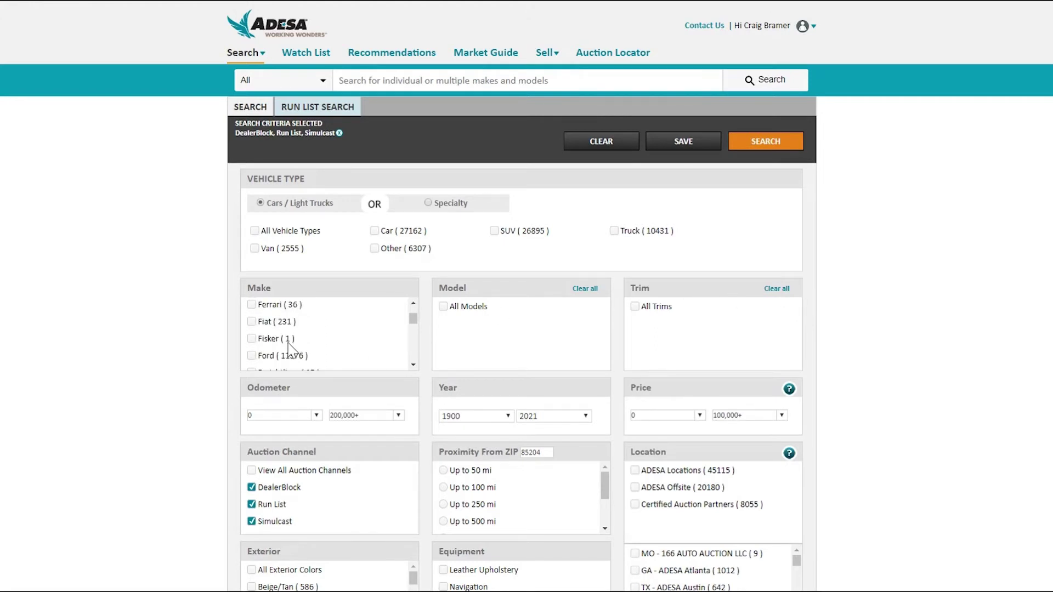
{"action": "left_click", "coordinate": [252, 356]}
{"action": "scroll", "coordinate": [494, 346], "scroll_direction": "down", "scroll_amount": 5}
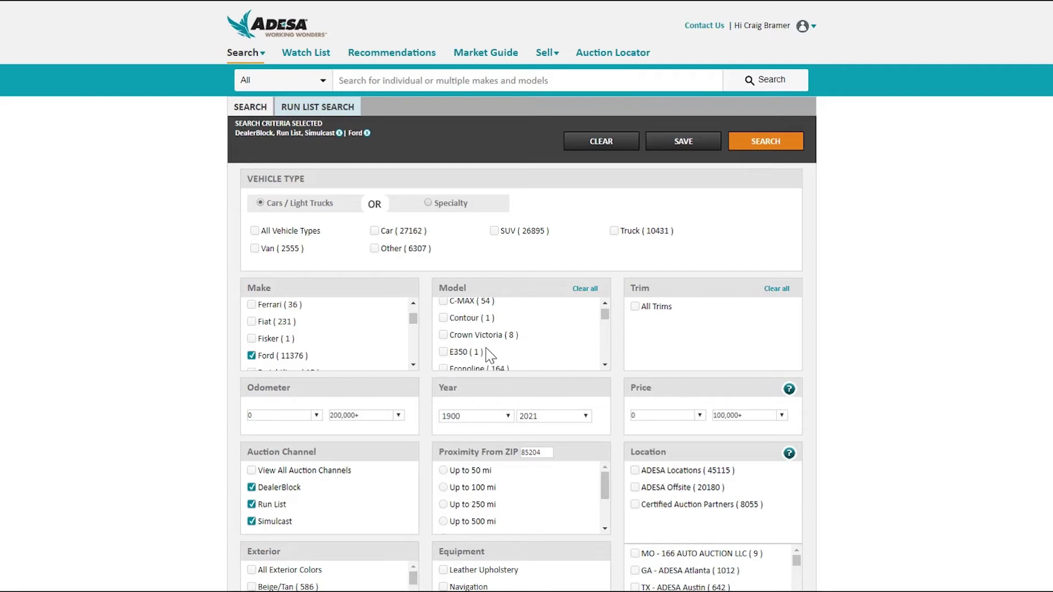
{"action": "scroll", "coordinate": [490, 355], "scroll_direction": "down", "scroll_amount": 2}
{"action": "scroll", "coordinate": [472, 348], "scroll_direction": "up", "scroll_amount": 2}
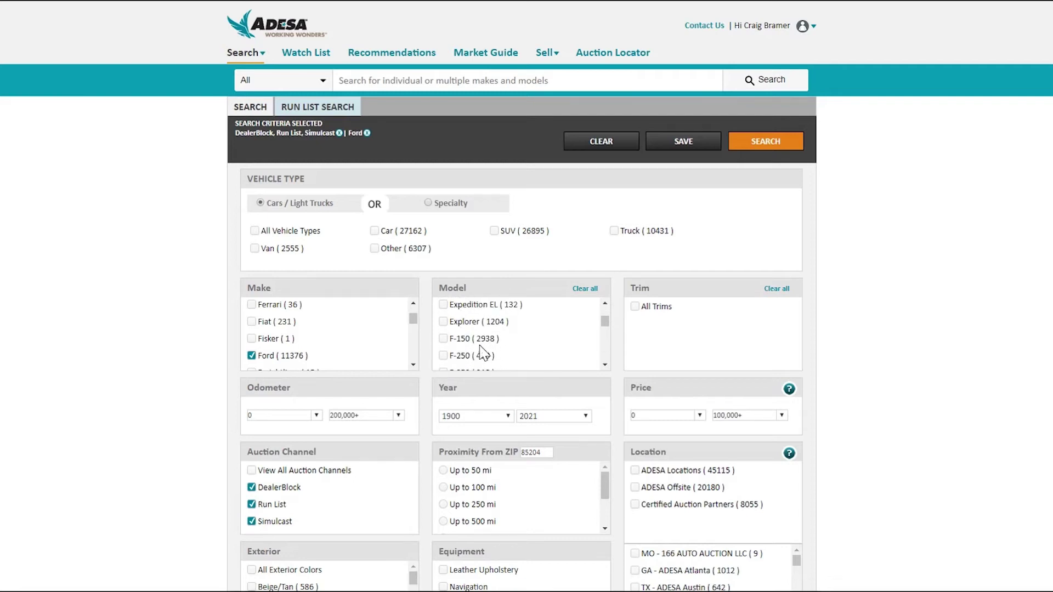
{"action": "left_click", "coordinate": [443, 339]}
Step: Add the LARIAT trim, a 2015 minimum model year and a 60,000 mile odometer maximum
{"action": "scroll", "coordinate": [673, 335], "scroll_direction": "down", "scroll_amount": 3}
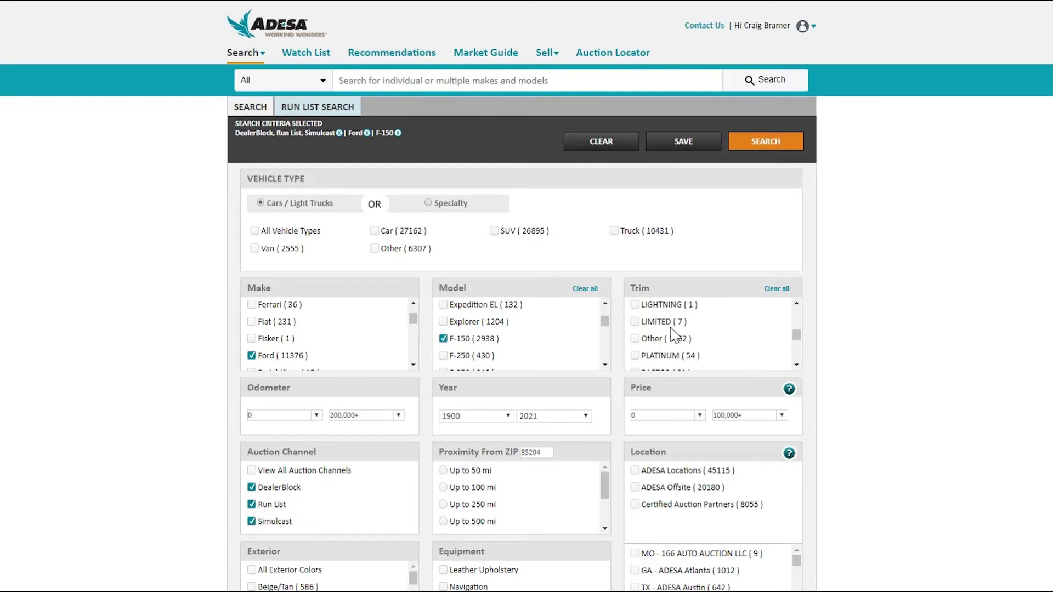
{"action": "scroll", "coordinate": [666, 346], "scroll_direction": "up", "scroll_amount": 1}
{"action": "left_click", "coordinate": [634, 351]}
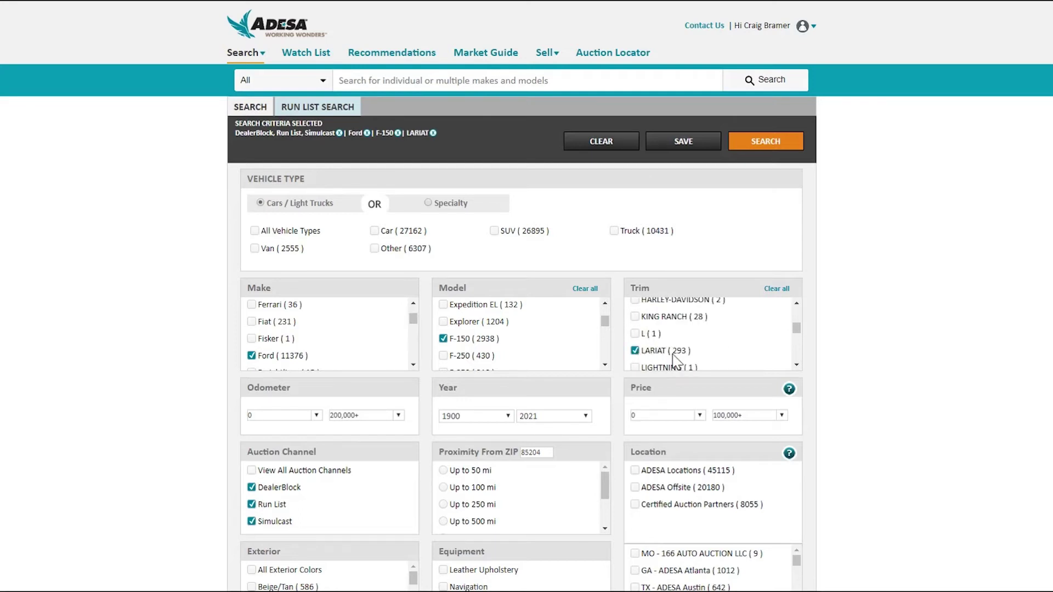
{"action": "left_click", "coordinate": [508, 416]}
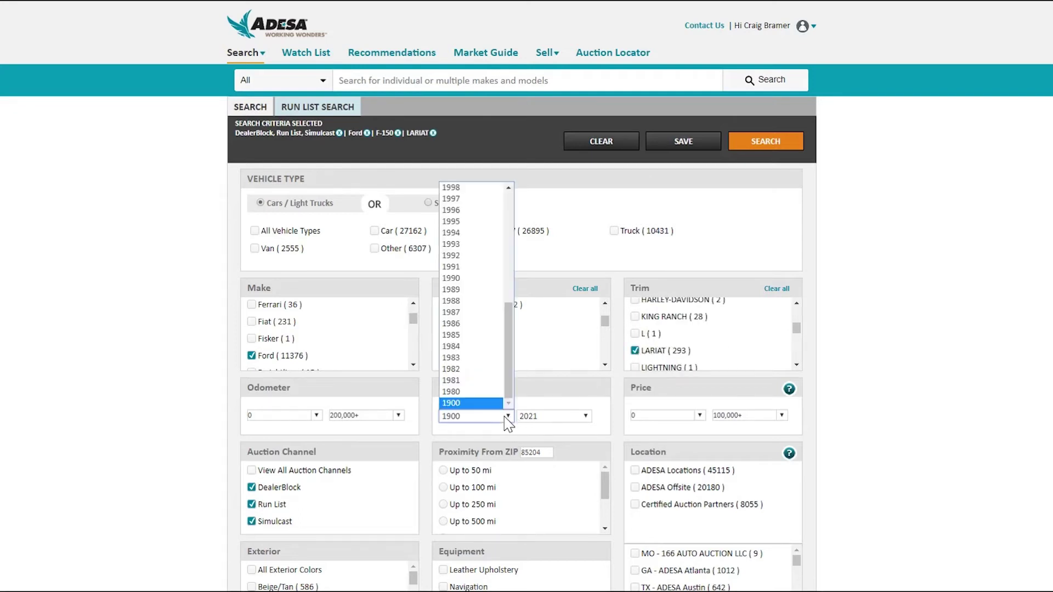
{"action": "scroll", "coordinate": [496, 360], "scroll_direction": "up", "scroll_amount": 6}
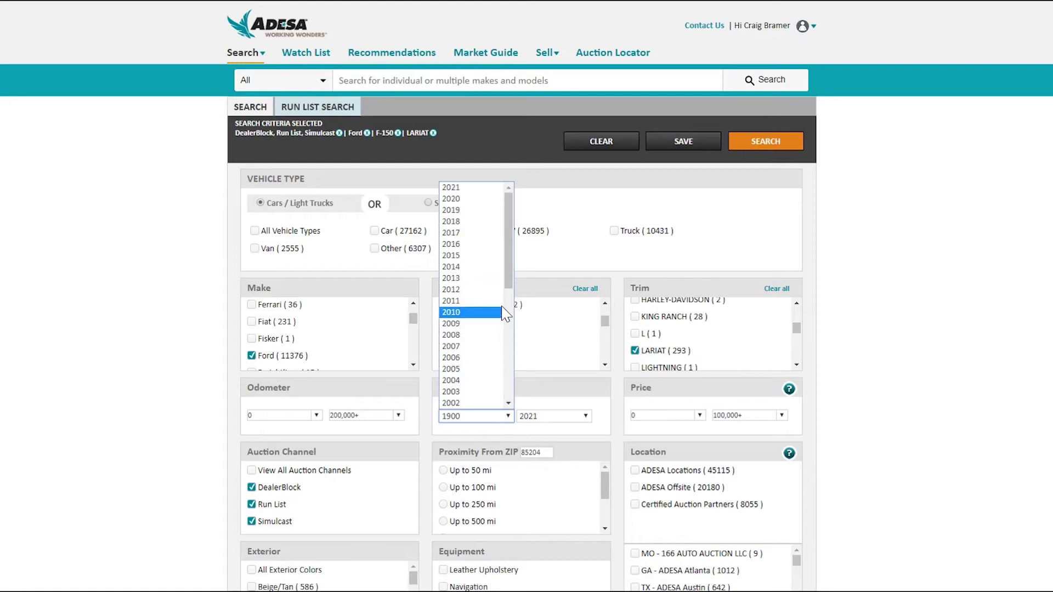
{"action": "left_click", "coordinate": [495, 265]}
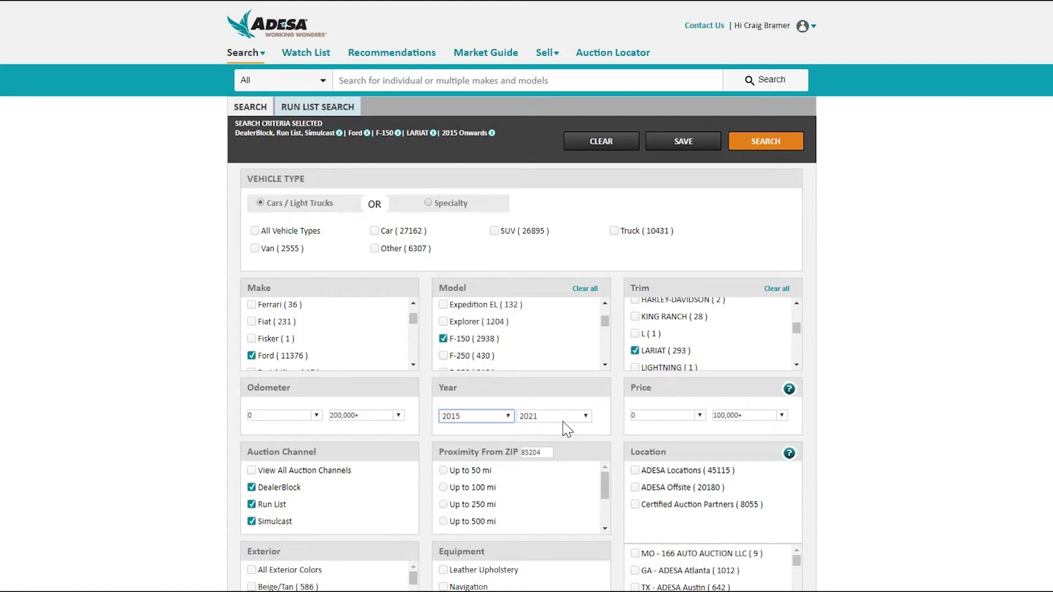
{"action": "left_click", "coordinate": [399, 416]}
{"action": "left_click", "coordinate": [387, 496]}
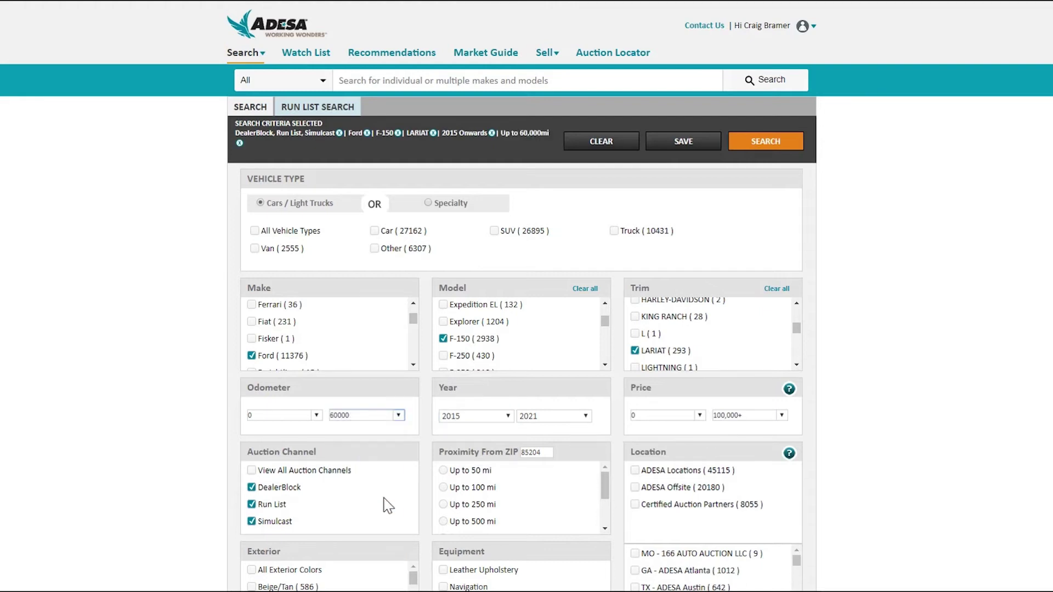
Step: Set Proximity to 'Up to 500 mi' and require Leather Upholstery
{"action": "scroll", "coordinate": [188, 440], "scroll_direction": "down", "scroll_amount": 3}
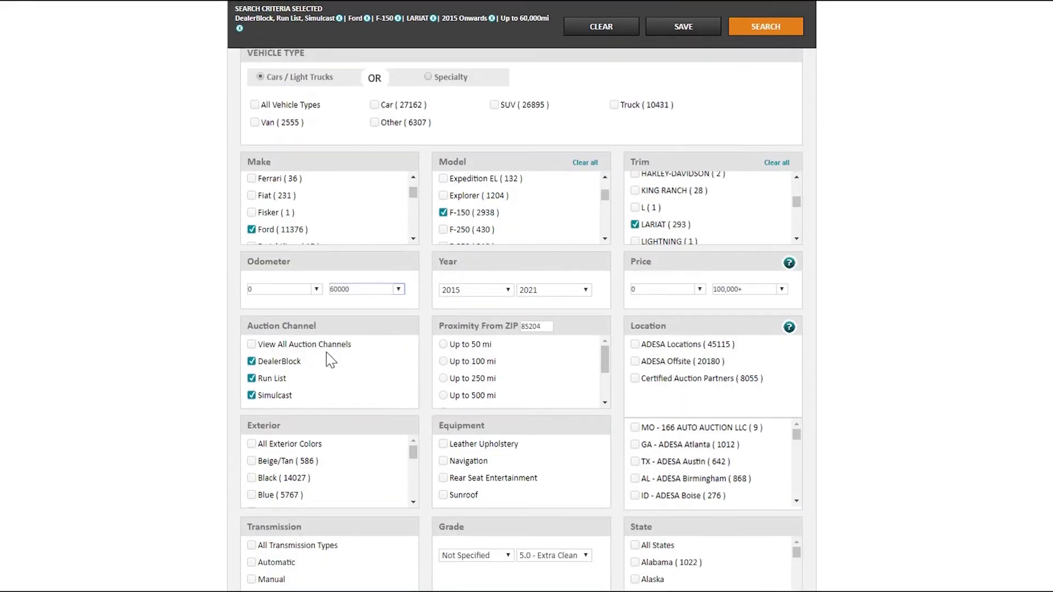
{"action": "left_click", "coordinate": [444, 396]}
{"action": "scroll", "coordinate": [582, 365], "scroll_direction": "down", "scroll_amount": 3}
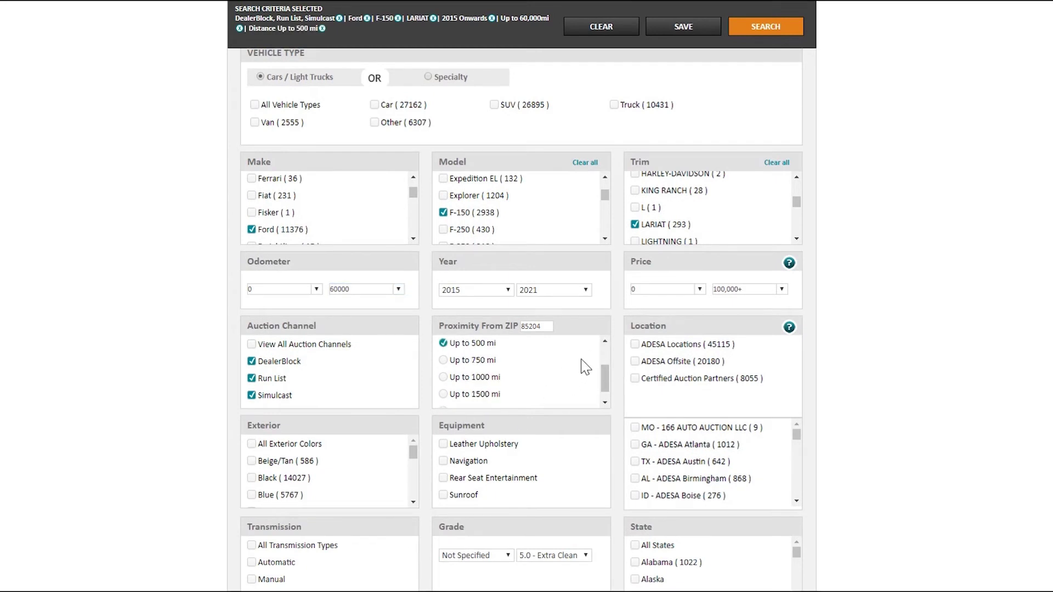
{"action": "left_click", "coordinate": [444, 445]}
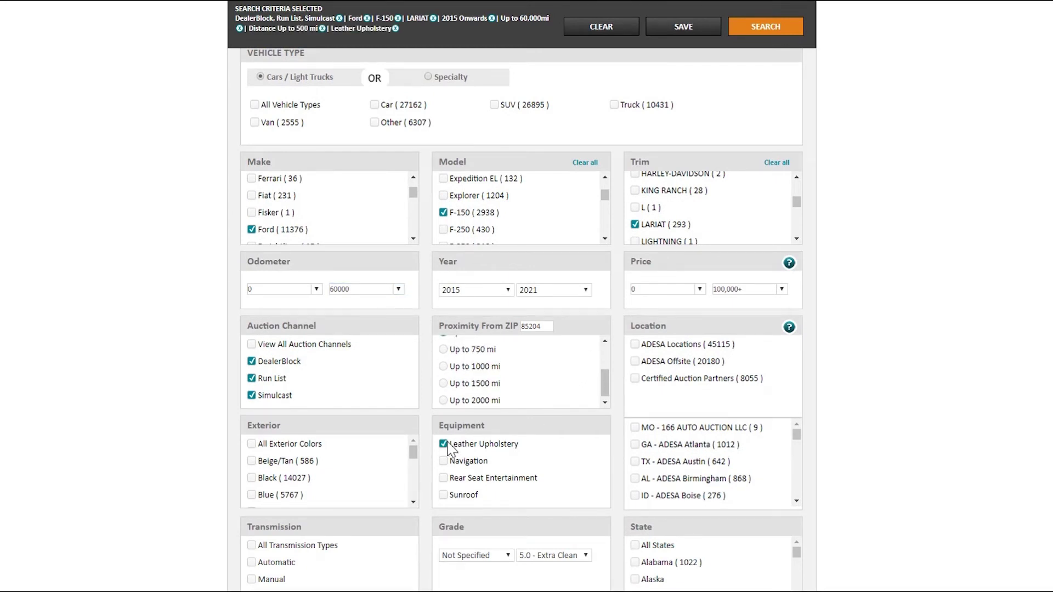
Step: Require 4 Wheel Drive and run the search, returning one 2019 F-150 LARIAT
{"action": "scroll", "coordinate": [497, 482], "scroll_direction": "down", "scroll_amount": 1}
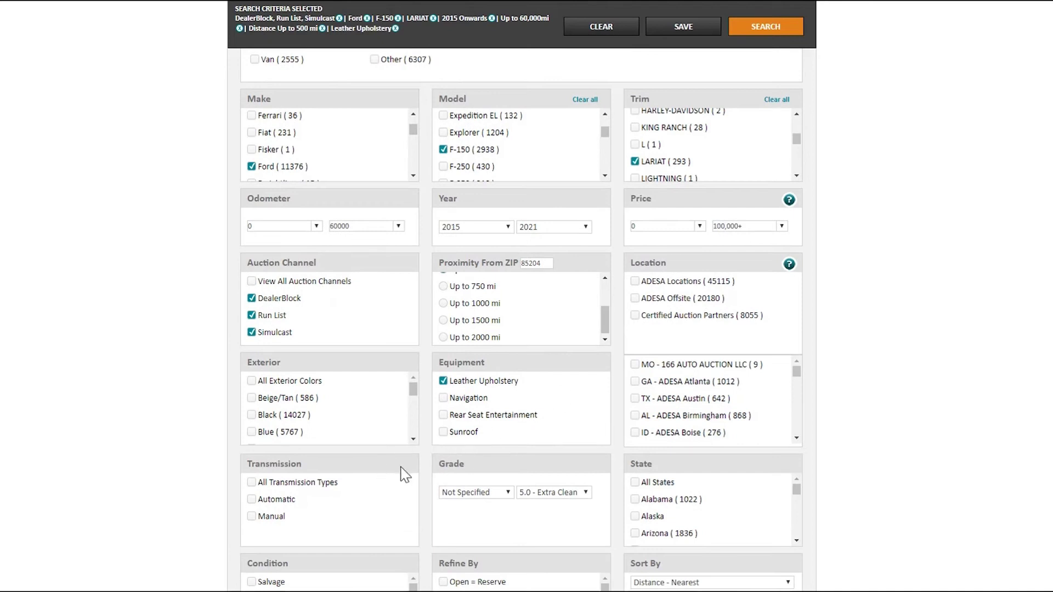
{"action": "scroll", "coordinate": [494, 455], "scroll_direction": "down", "scroll_amount": 1}
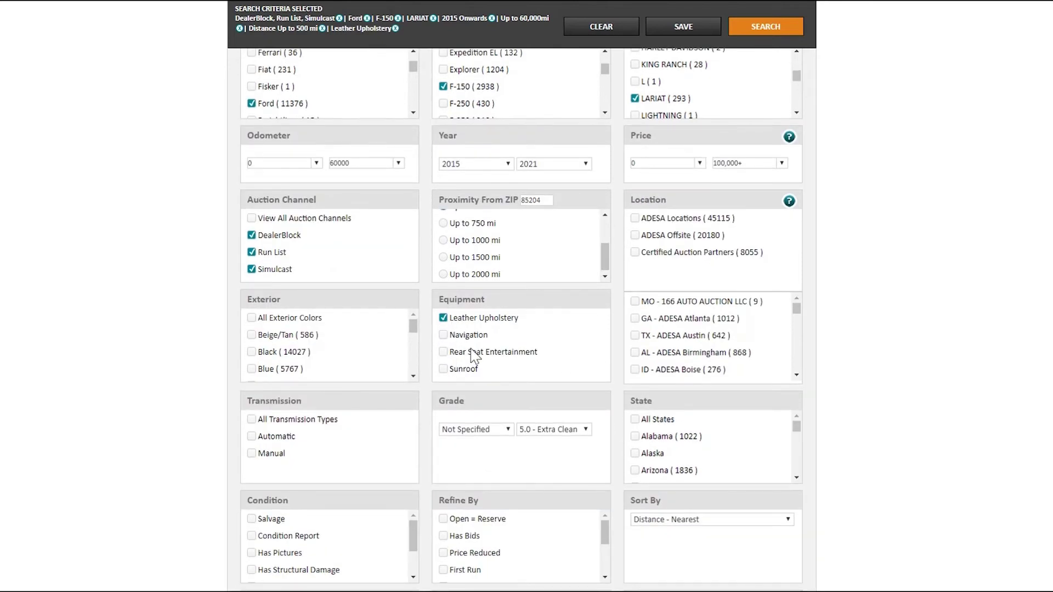
{"action": "scroll", "coordinate": [508, 501], "scroll_direction": "down", "scroll_amount": 2}
{"action": "scroll", "coordinate": [565, 398], "scroll_direction": "down", "scroll_amount": 2}
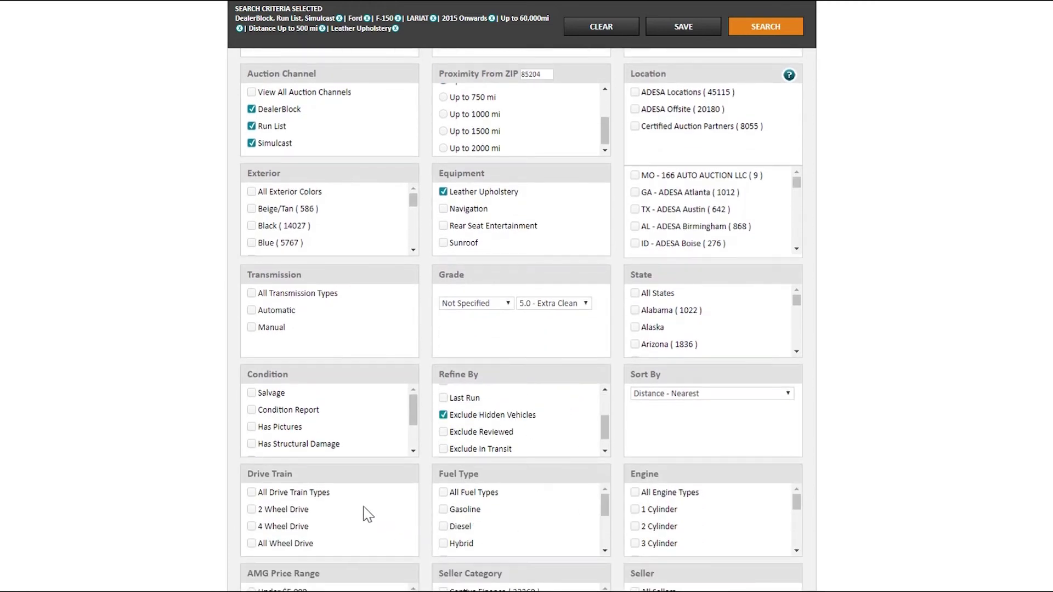
{"action": "scroll", "coordinate": [340, 488], "scroll_direction": "down", "scroll_amount": 2}
{"action": "left_click", "coordinate": [252, 401]}
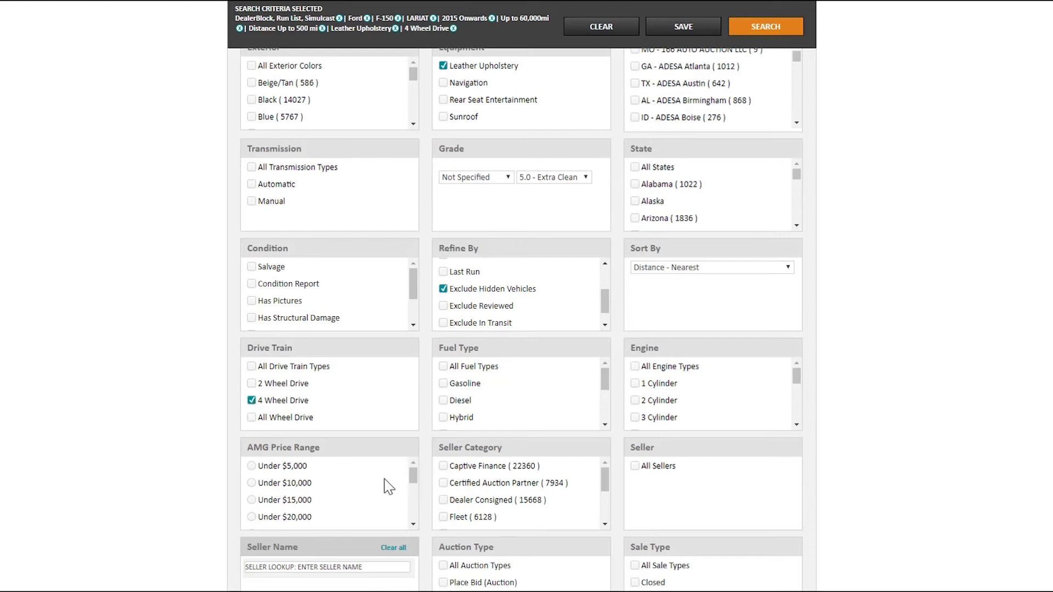
{"action": "scroll", "coordinate": [398, 480], "scroll_direction": "down", "scroll_amount": 2}
{"action": "scroll", "coordinate": [639, 508], "scroll_direction": "down", "scroll_amount": 2}
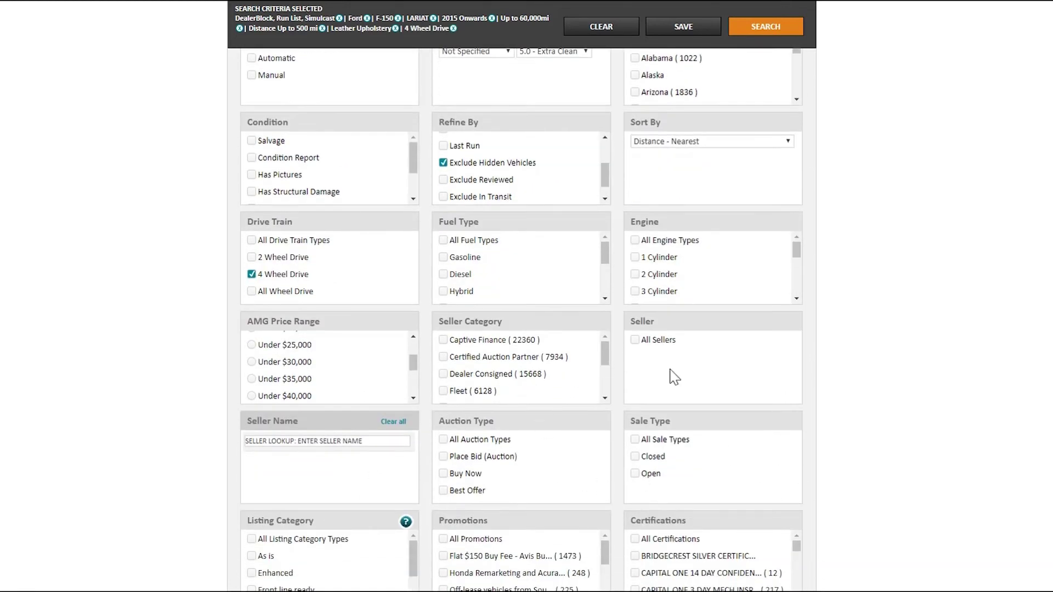
{"action": "left_click", "coordinate": [762, 39]}
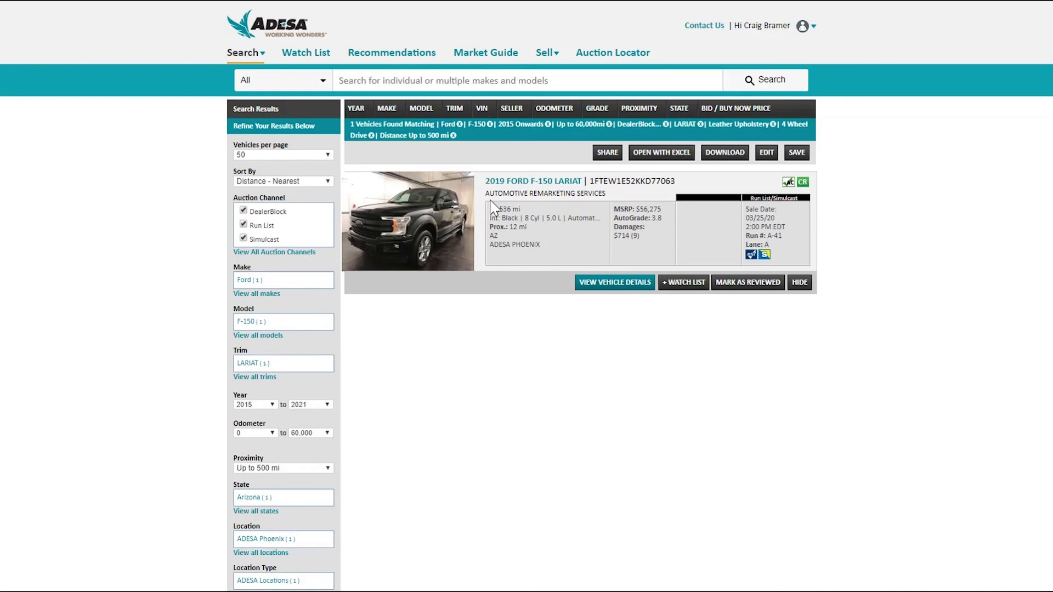
{"action": "left_click", "coordinate": [508, 191]}
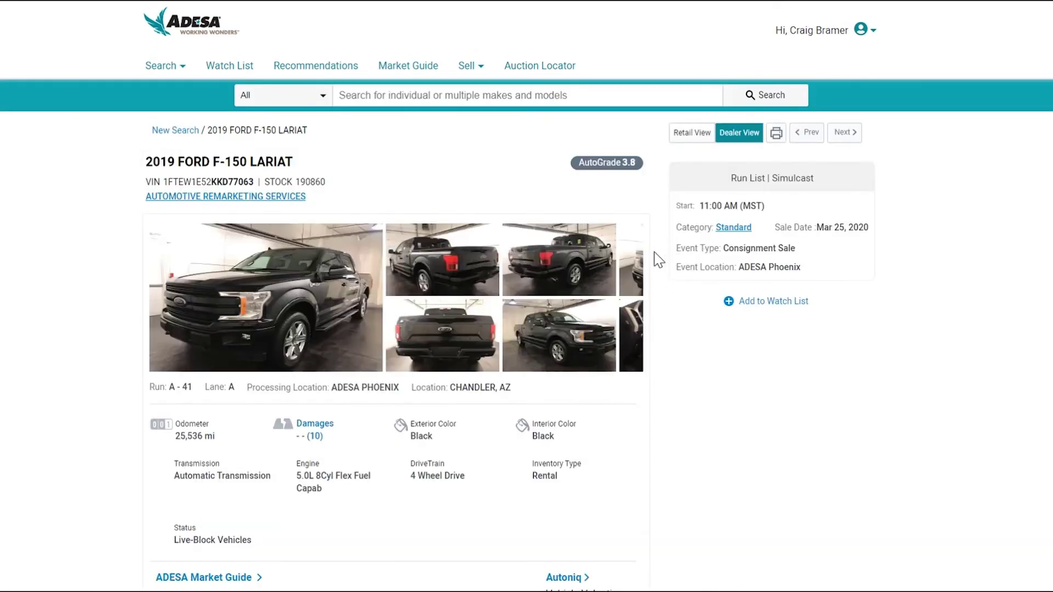
{"action": "mouse_move", "coordinate": [636, 296]}
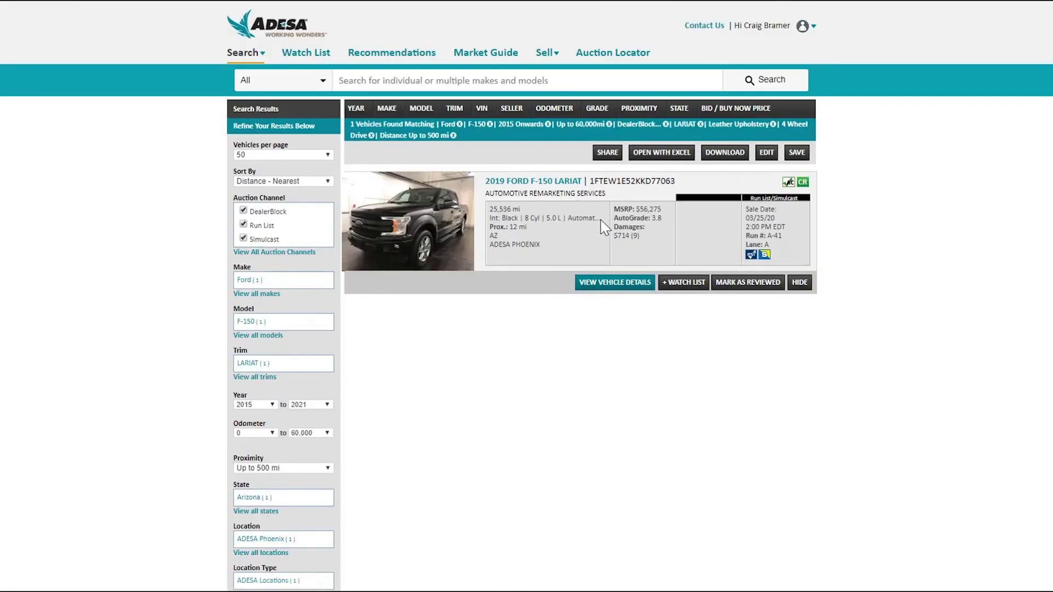
Step: Save the search as 'F150 Search' with 'Hourly, as vehicles become available' email alerts
{"action": "left_click", "coordinate": [796, 153]}
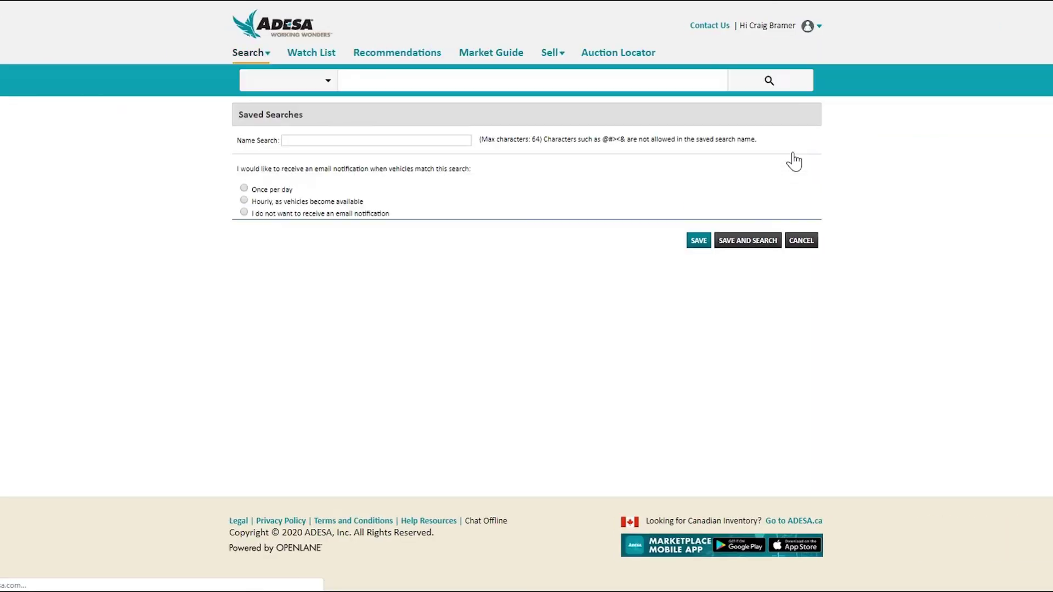
{"action": "left_click", "coordinate": [348, 140]}
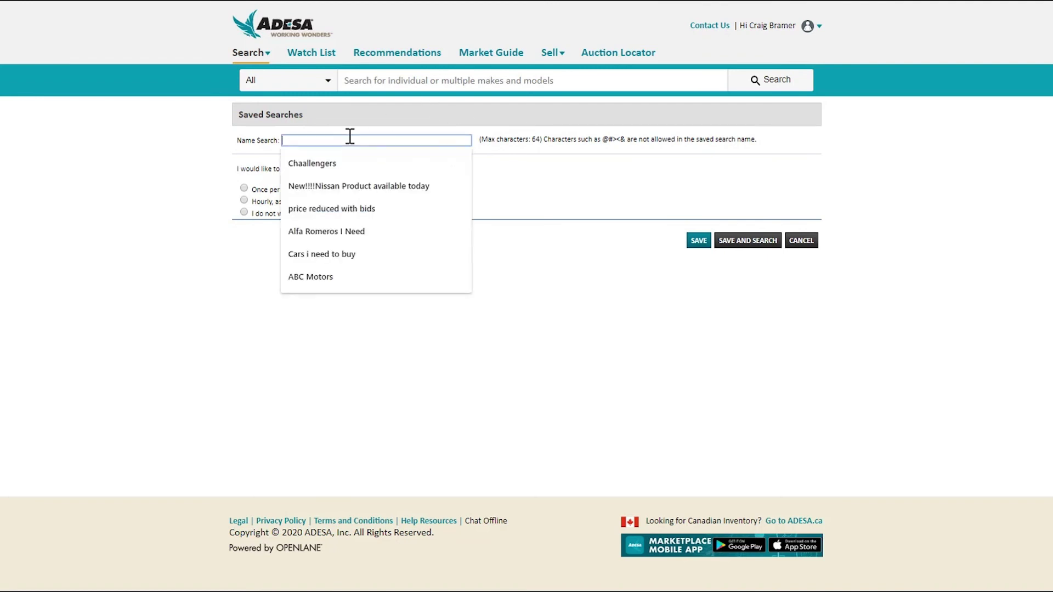
{"action": "type", "text": "F150 Search"}
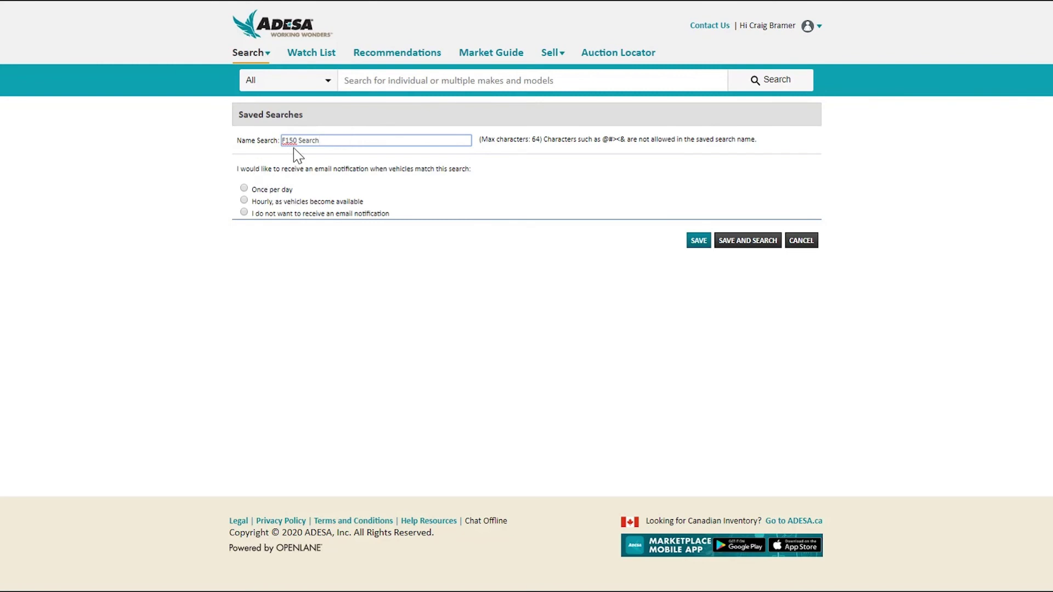
{"action": "left_click", "coordinate": [244, 202]}
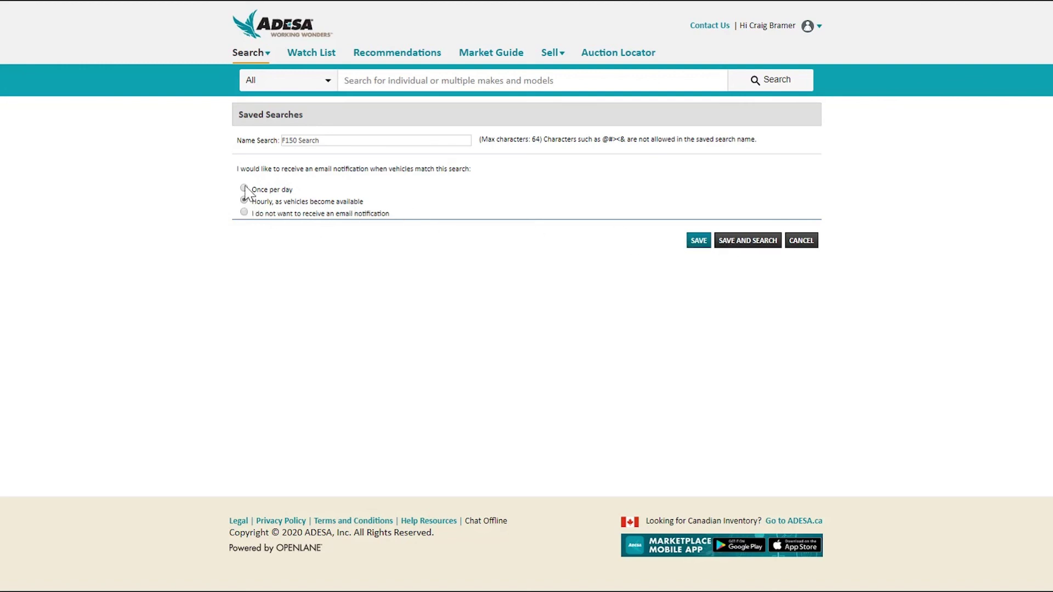
{"action": "left_click", "coordinate": [696, 246]}
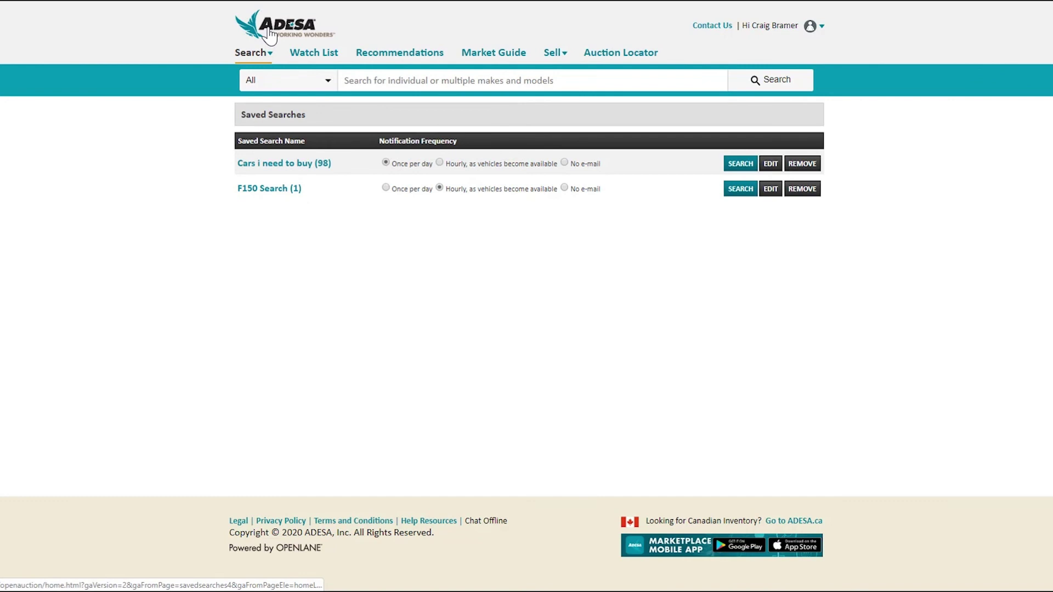
Step: Go to the home page and scroll to Saved Searches, showing 'F150 Search (1)'
{"action": "left_click", "coordinate": [269, 35]}
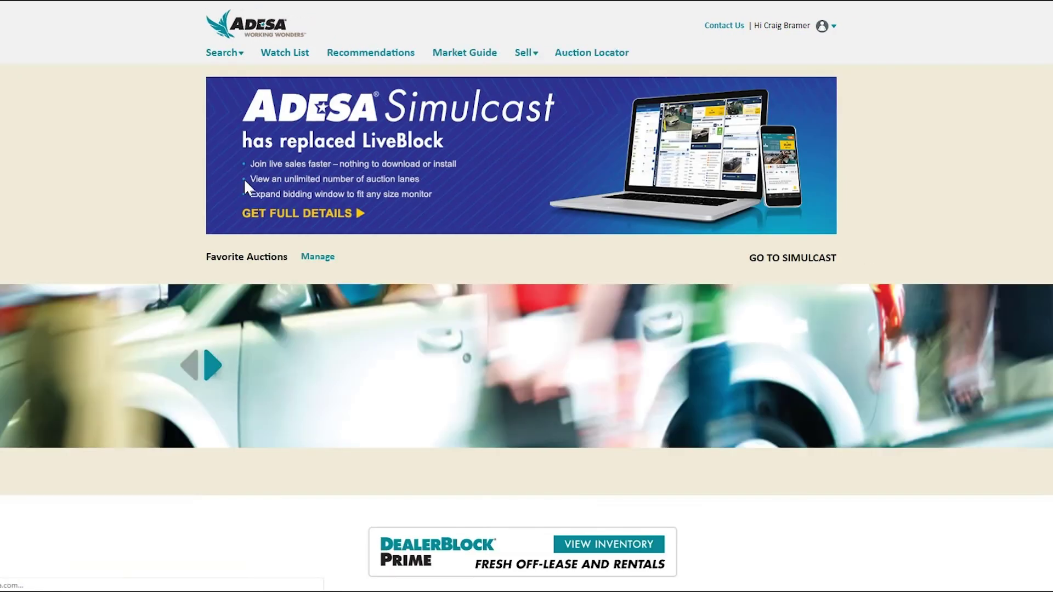
{"action": "scroll", "coordinate": [660, 326], "scroll_direction": "down", "scroll_amount": 2}
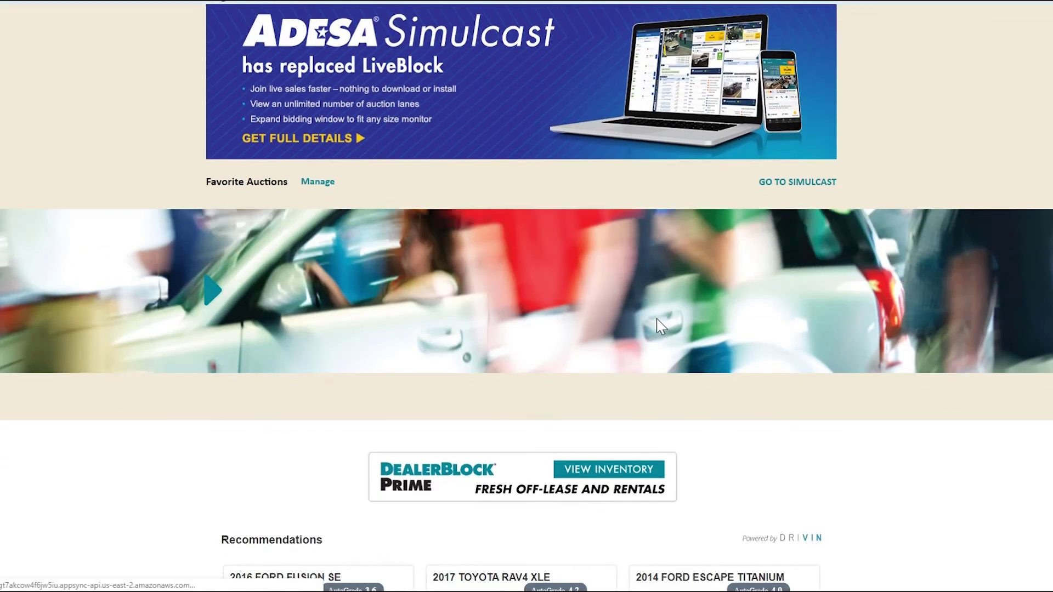
{"action": "scroll", "coordinate": [659, 326], "scroll_direction": "down", "scroll_amount": 4}
{"action": "scroll", "coordinate": [664, 315], "scroll_direction": "down", "scroll_amount": 3}
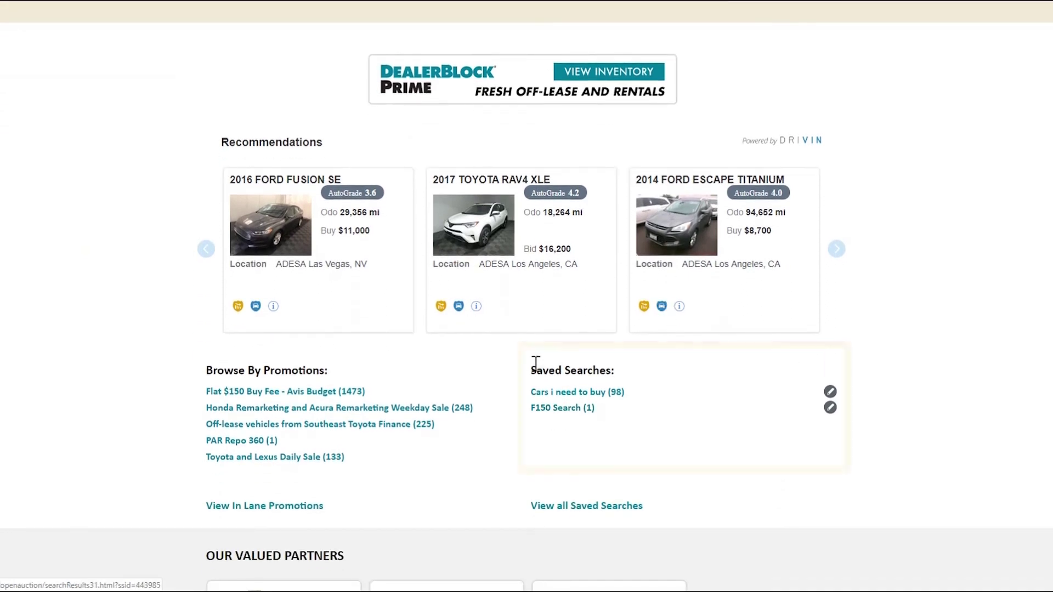